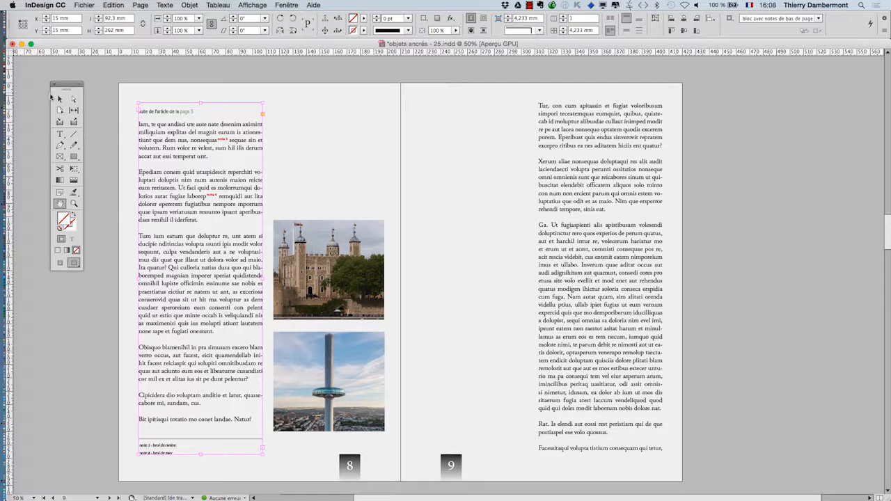
Deselect the text frame on page 8 and switch the spread from preview to the normal screen mode.
click(60, 99)
click(188, 99)
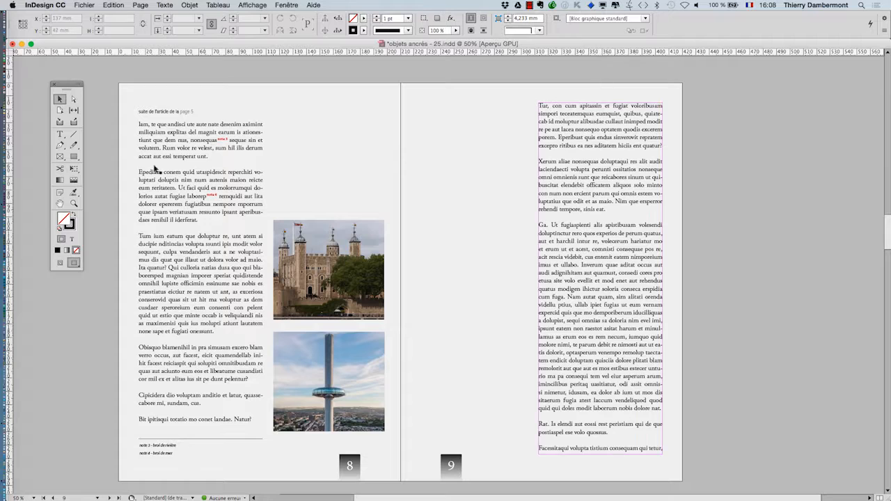
click(60, 263)
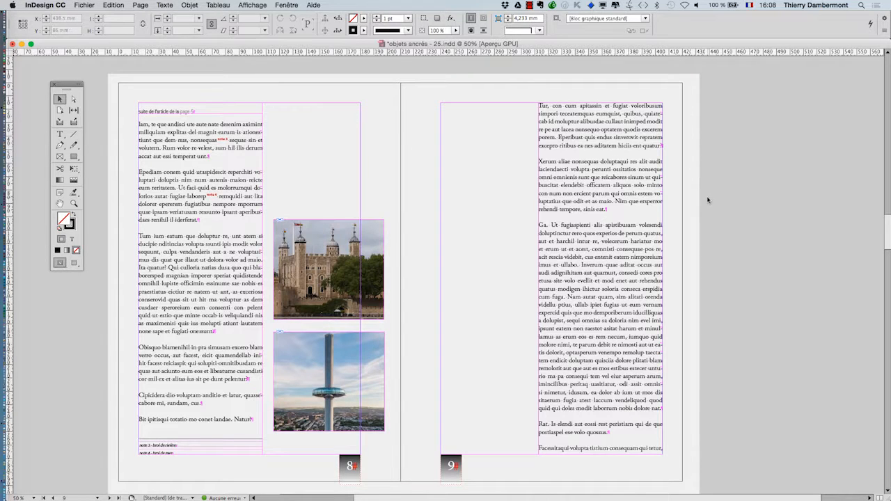
Open the master spread "C-parent de A et B" for editing and narrow the document window.
key(super+minus)
scroll(696, 202, up, 10)
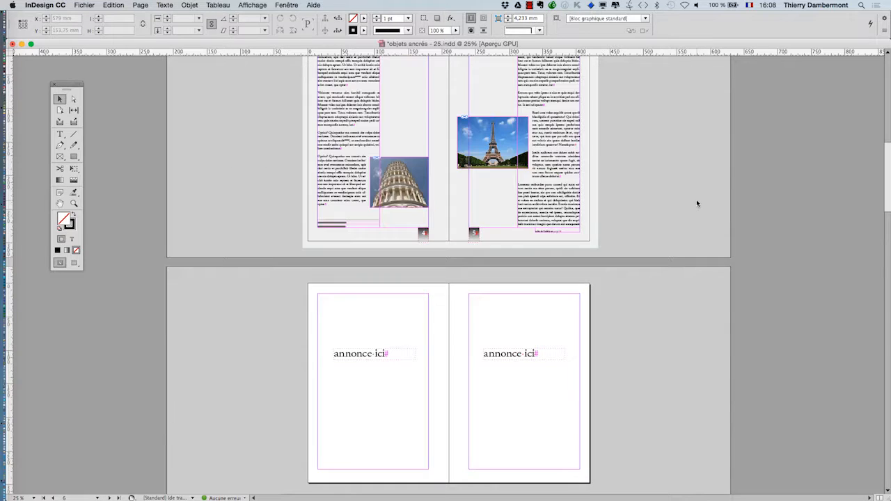
scroll(697, 203, up, 10)
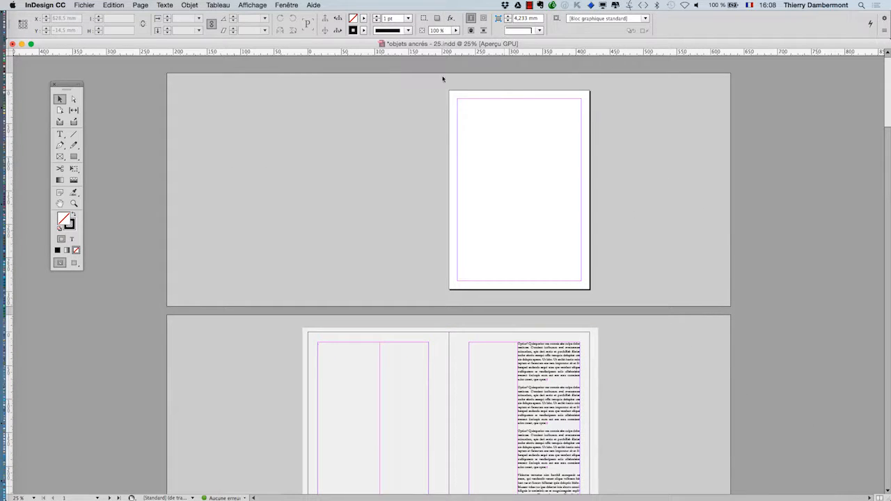
click(286, 5)
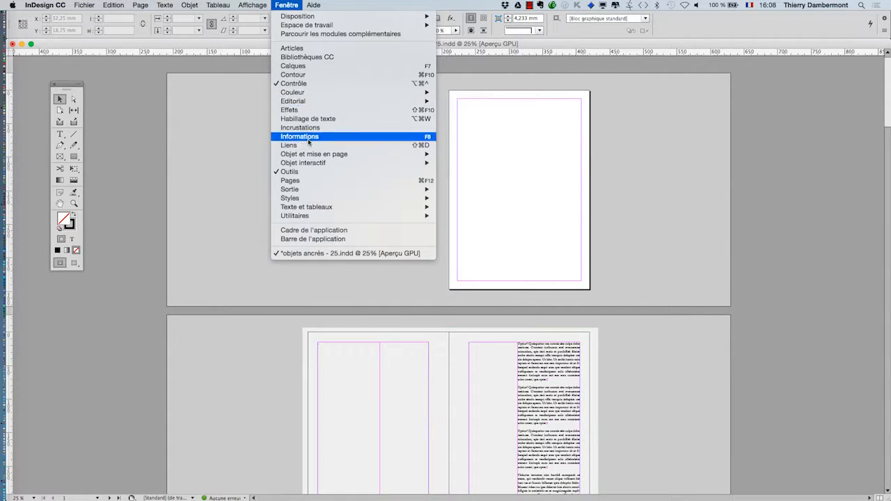
click(311, 181)
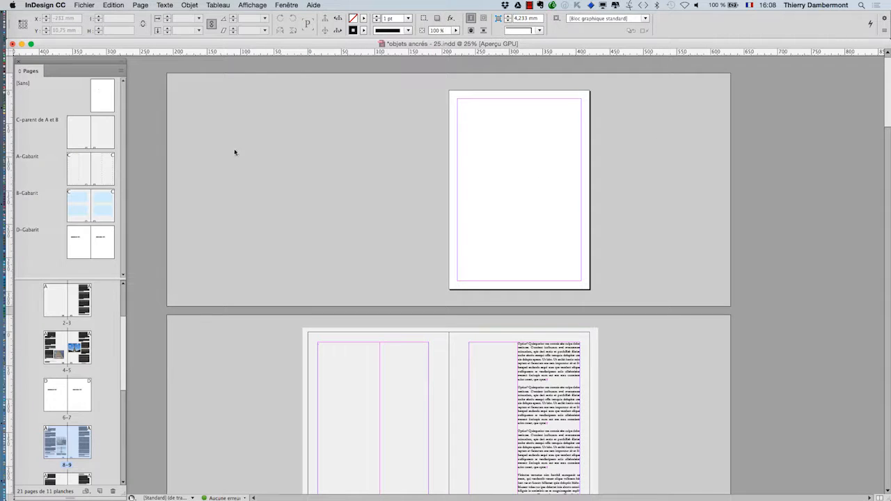
drag(82, 62, 702, 78)
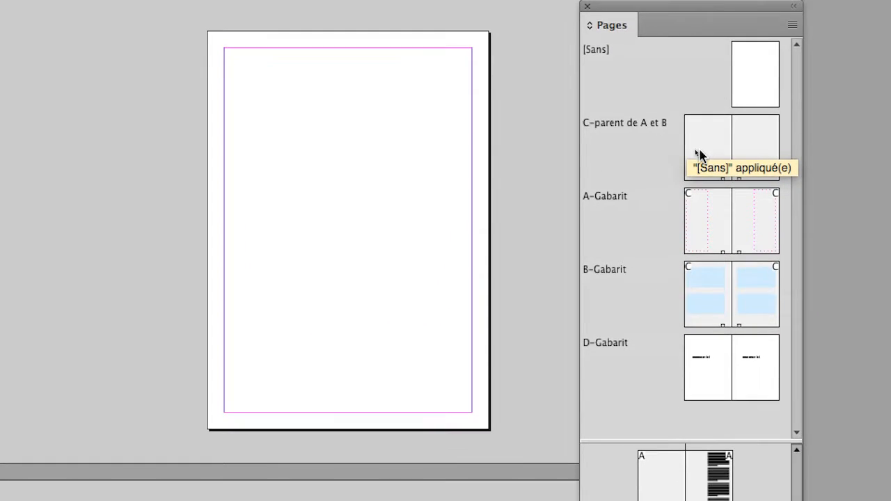
double_click(699, 154)
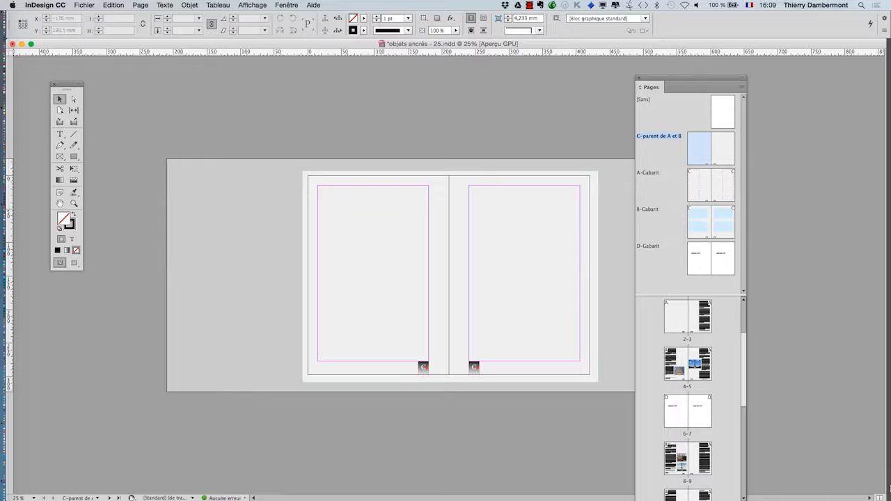
drag(889, 492, 804, 489)
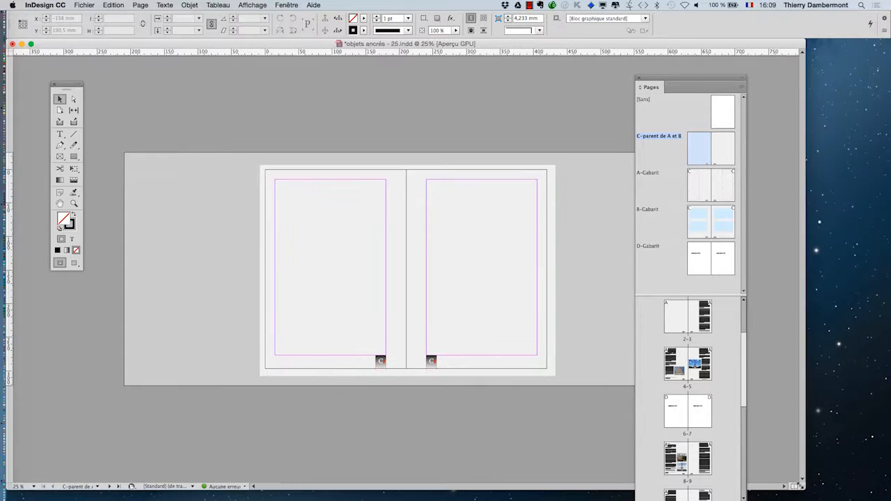
Draw a text frame of about 166 by 8.5 mm just above the upper margin of the master's left-hand page.
key(super+equal)
key(super+equal)
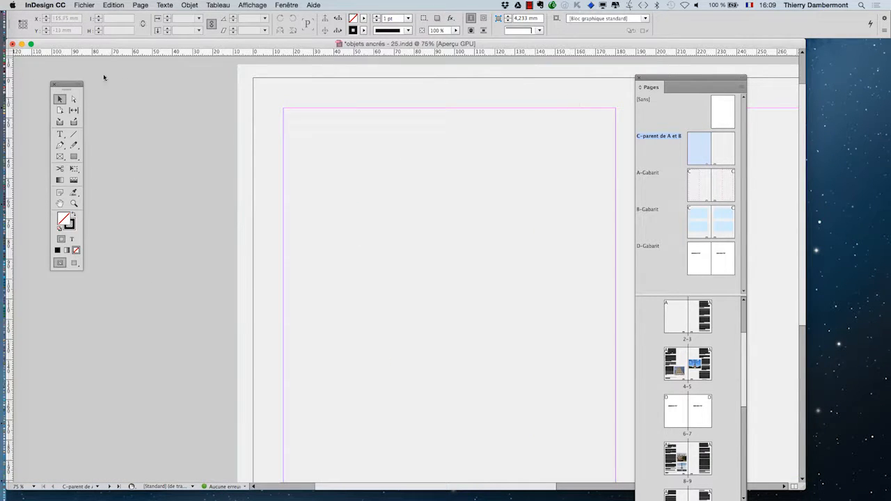
click(60, 134)
drag(285, 95, 615, 106)
click(60, 99)
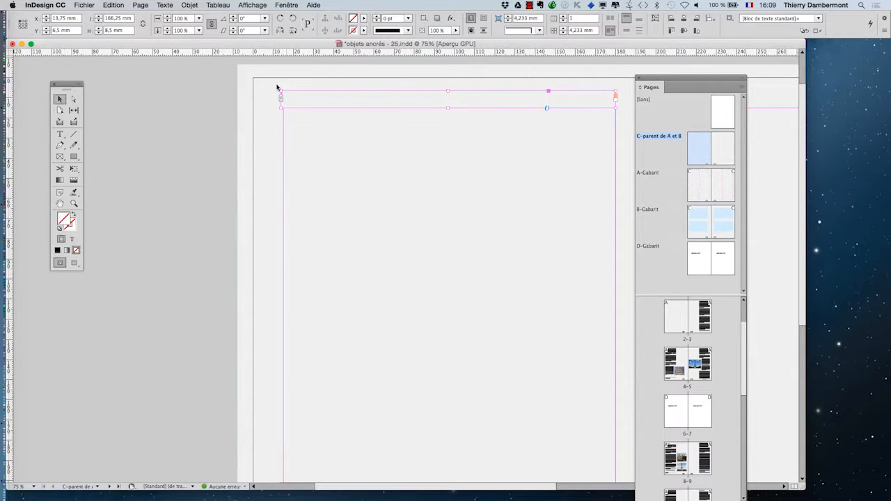
Fit the header frame between the side margins at 165 mm wide and 6.9 mm high, with its lower edge on the margin line.
key(super+1)
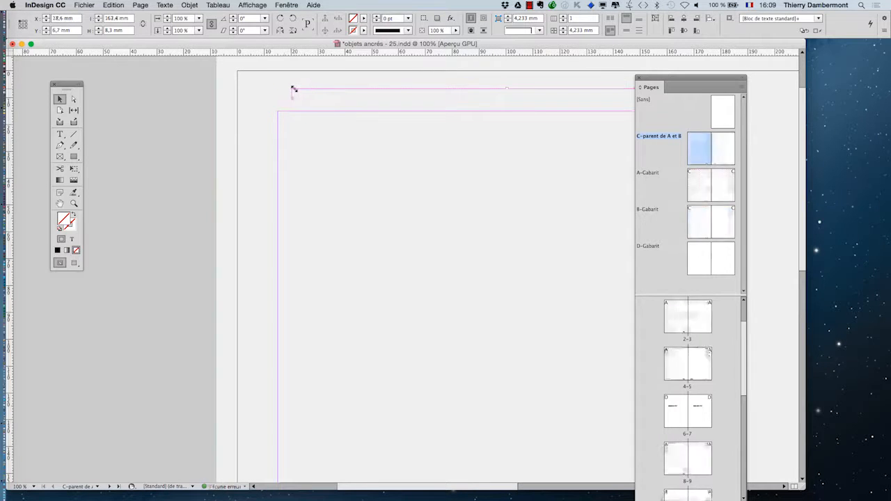
drag(293, 89, 277, 90)
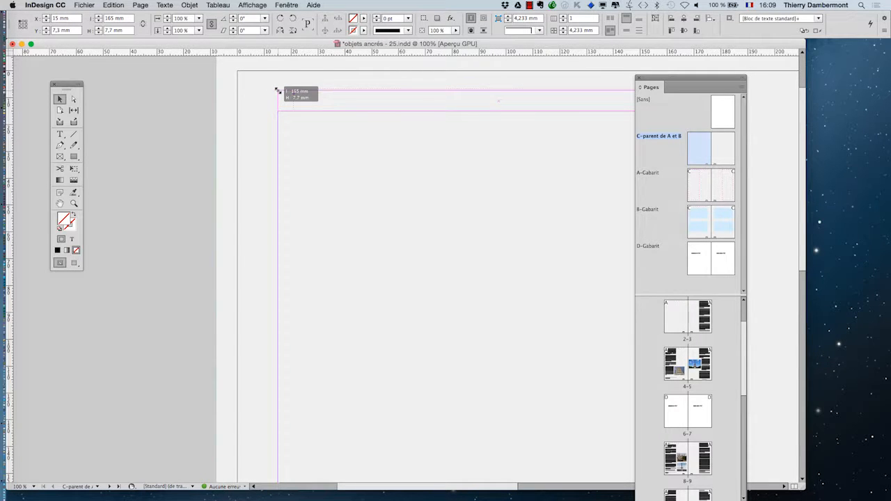
drag(650, 81, 199, 229)
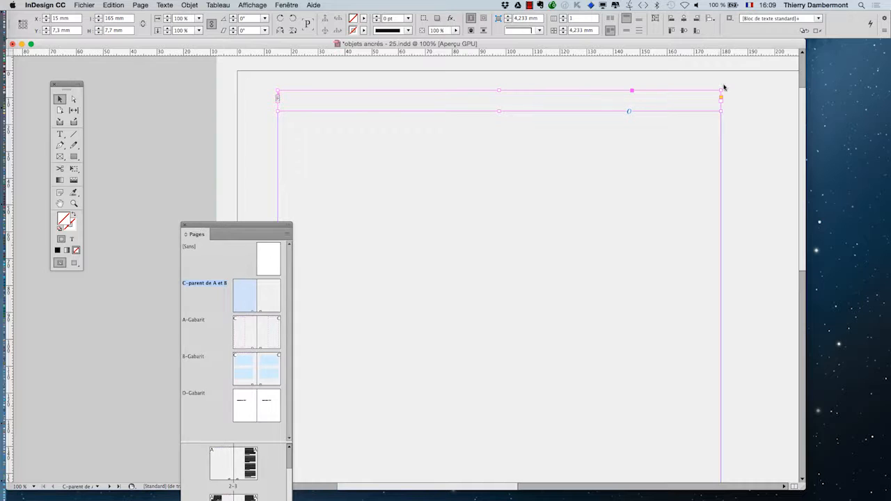
mouse_move(722, 89)
mouse_down()
mouse_move(720, 74)
mouse_move(720, 92)
mouse_up()
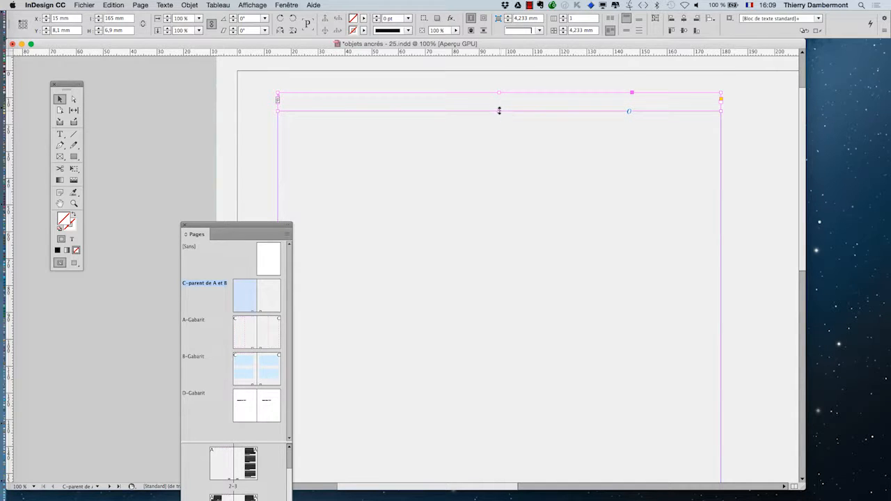
drag(499, 112, 499, 104)
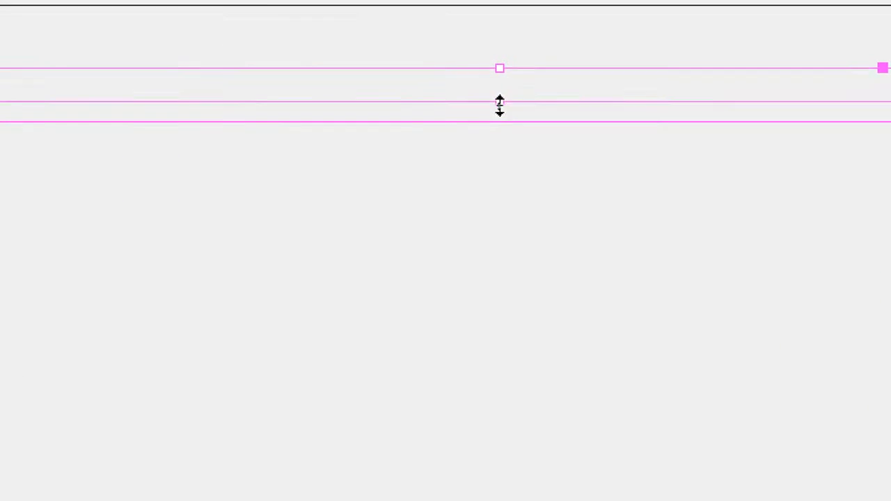
drag(499, 105, 499, 113)
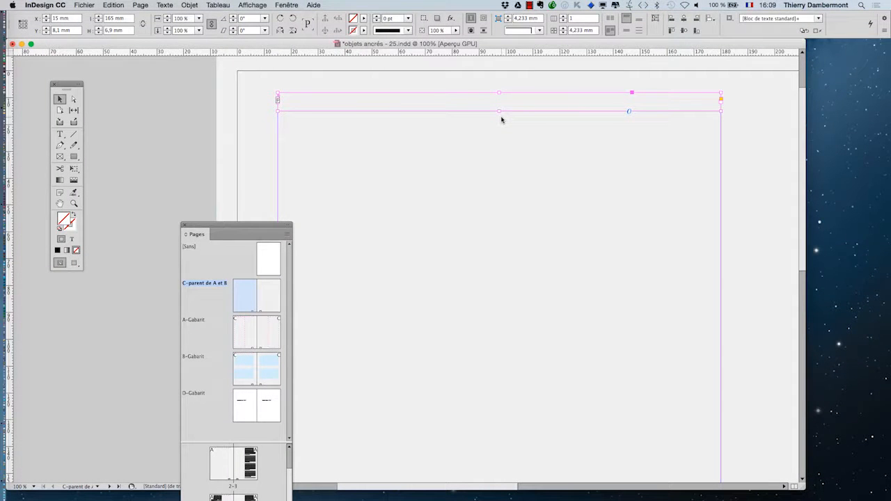
Enter the text "Chasse Magazine" in the header frame.
click(60, 133)
click(294, 105)
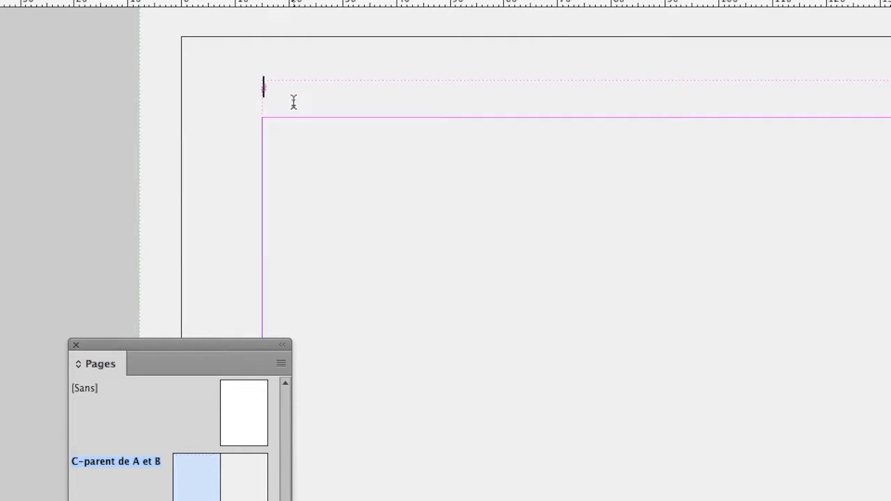
text(Chasse Maga)
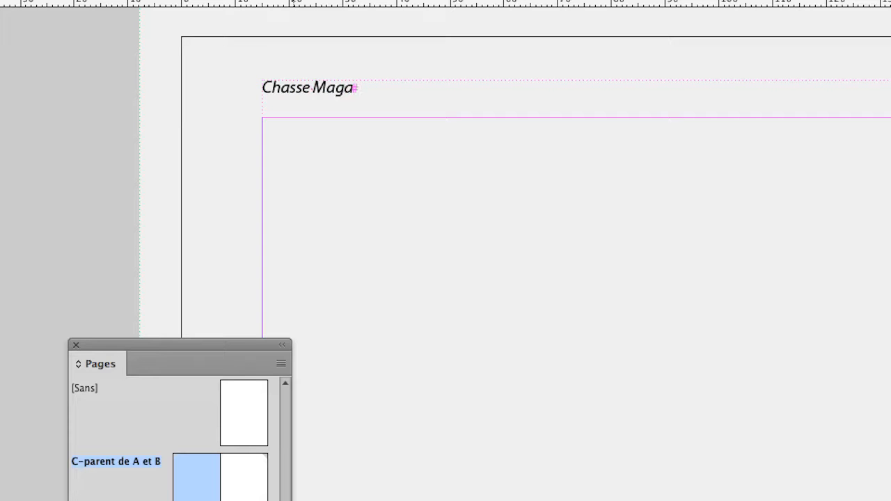
text(zine)
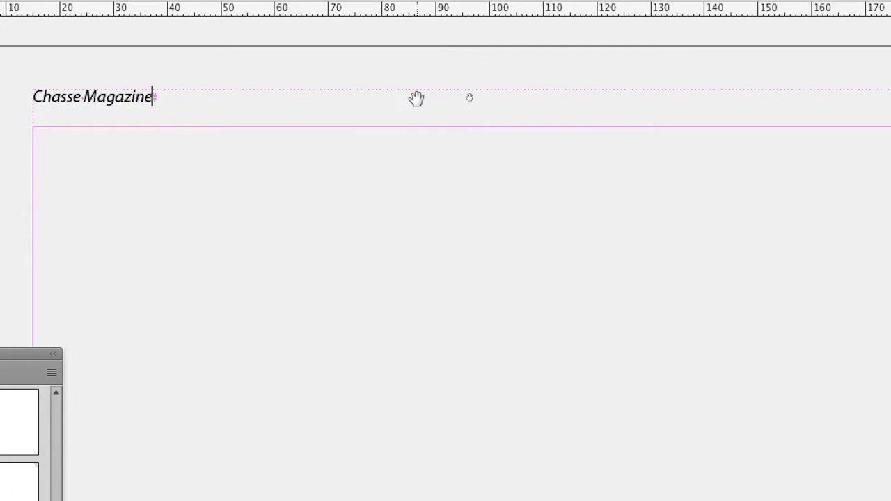
Test left and right alignment on the "Chasse Magazine" header text and keep it left-aligned.
scroll(417, 101, down, 1)
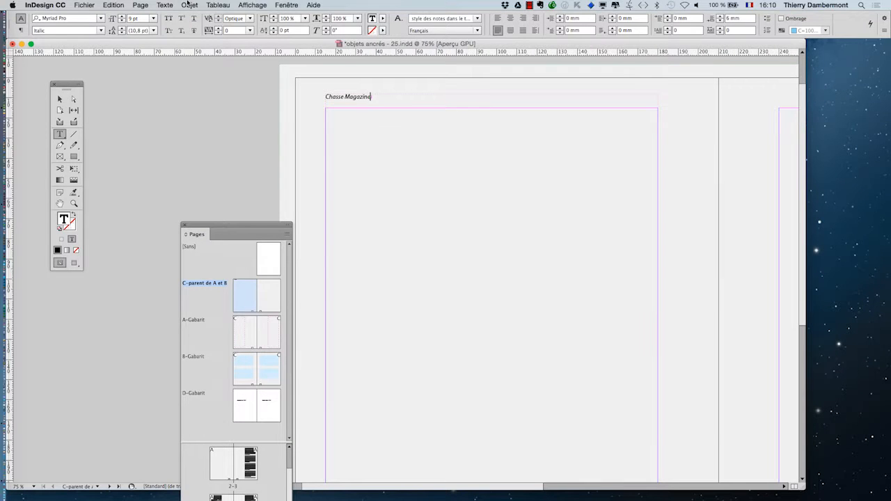
click(164, 4)
click(179, 57)
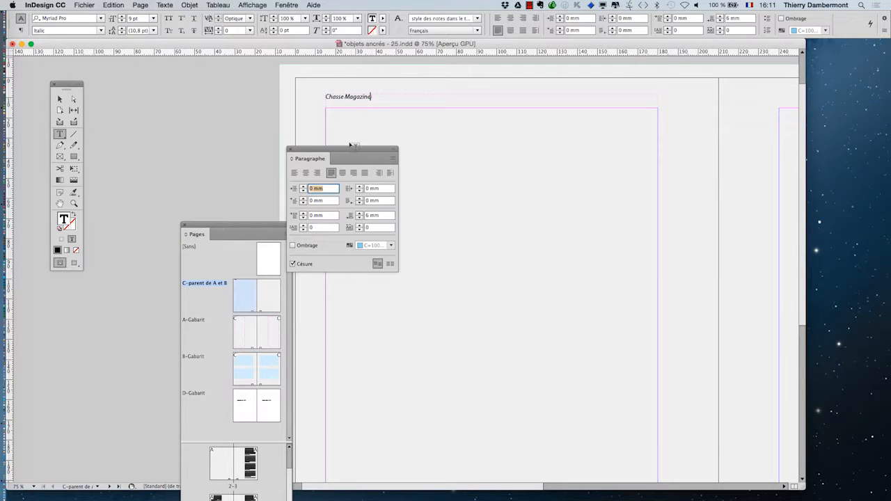
drag(363, 149, 407, 119)
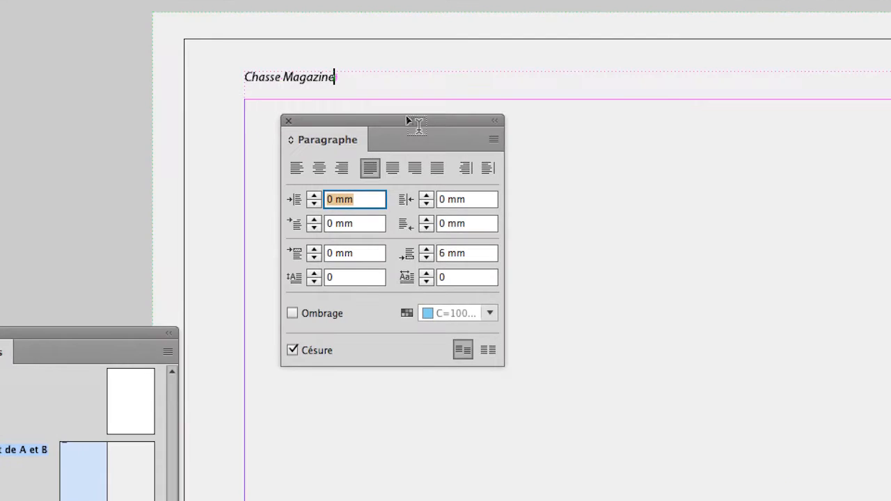
click(365, 135)
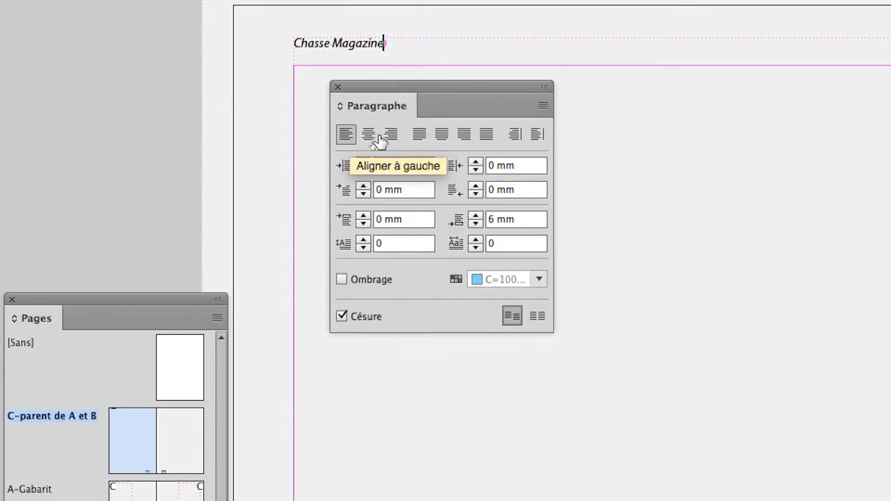
click(411, 132)
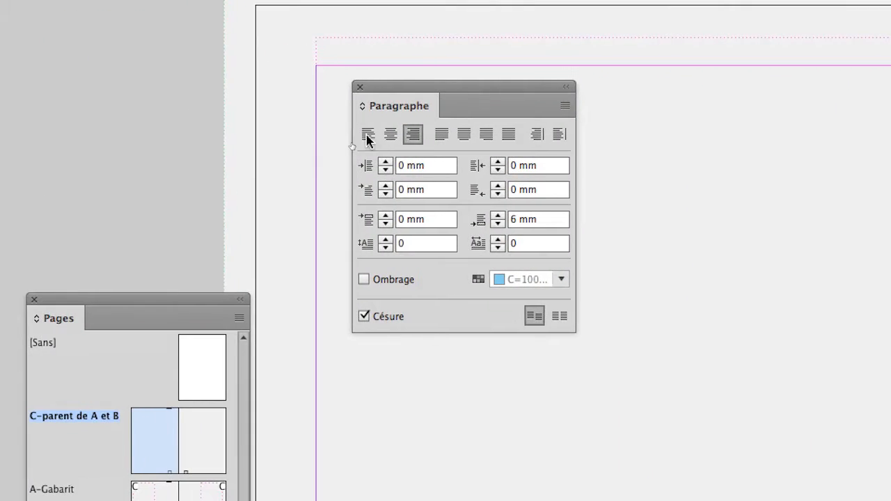
click(14, 197)
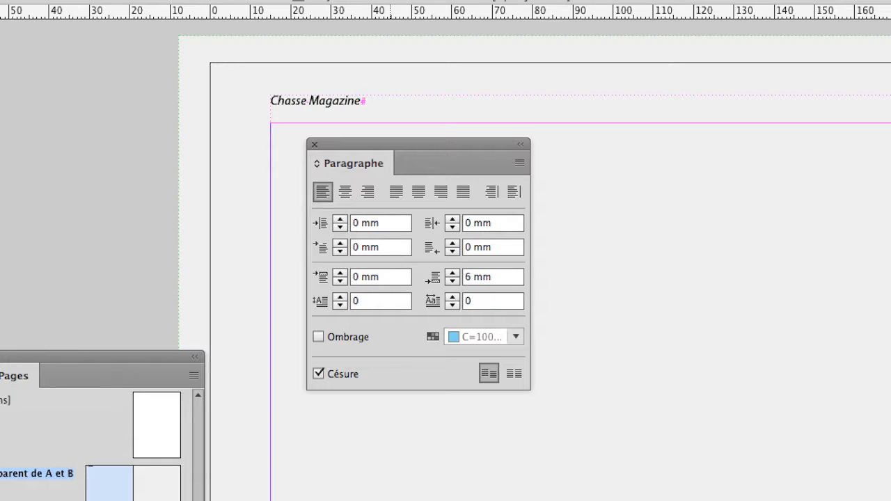
Add "Edition Spéciale Versailles" after "Chasse Magazine" on the same header line.
text(Editi)
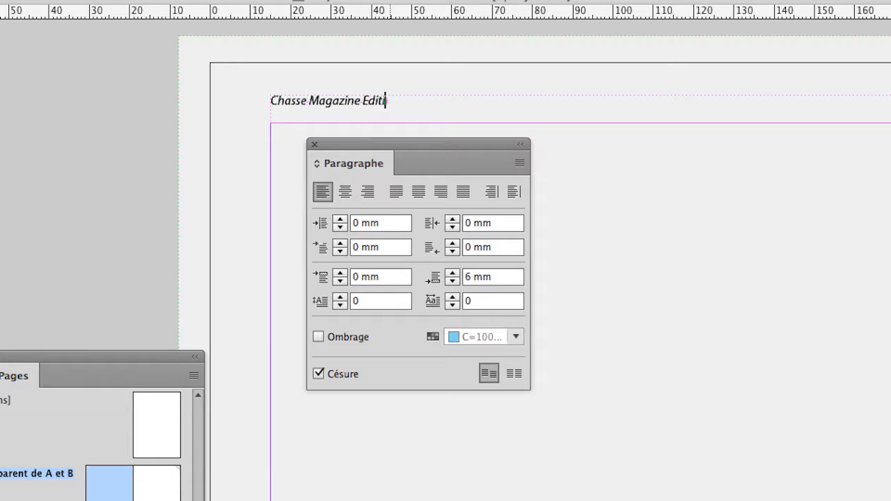
text(on Spéciale)
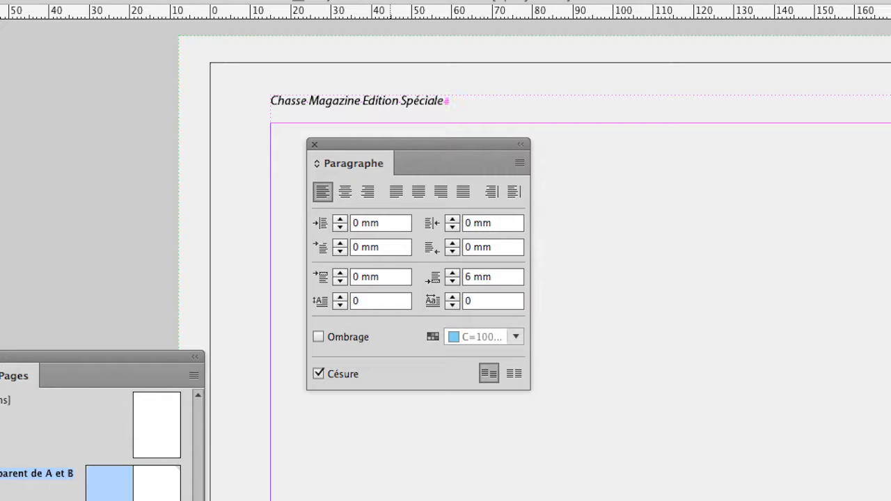
text( Versailles)
Try a right indent tab between "Magazine" and "Edition" in the header line and undo it.
click(363, 101)
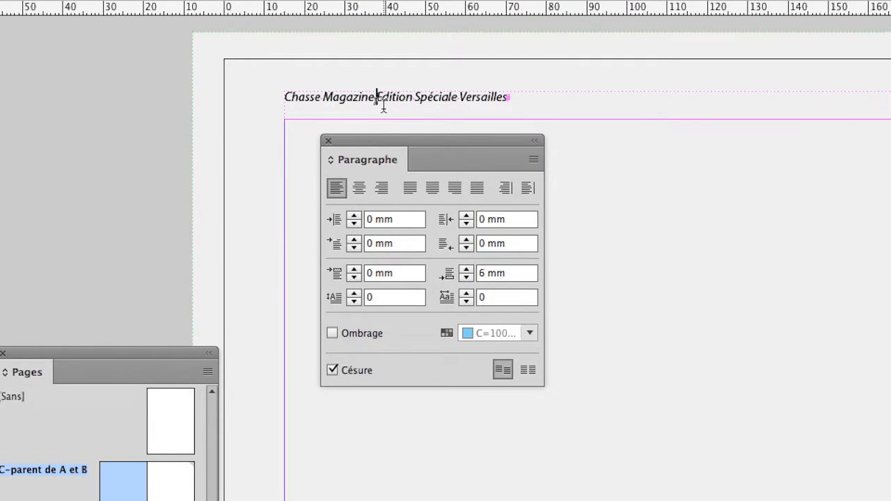
scroll(383, 106, up, 1)
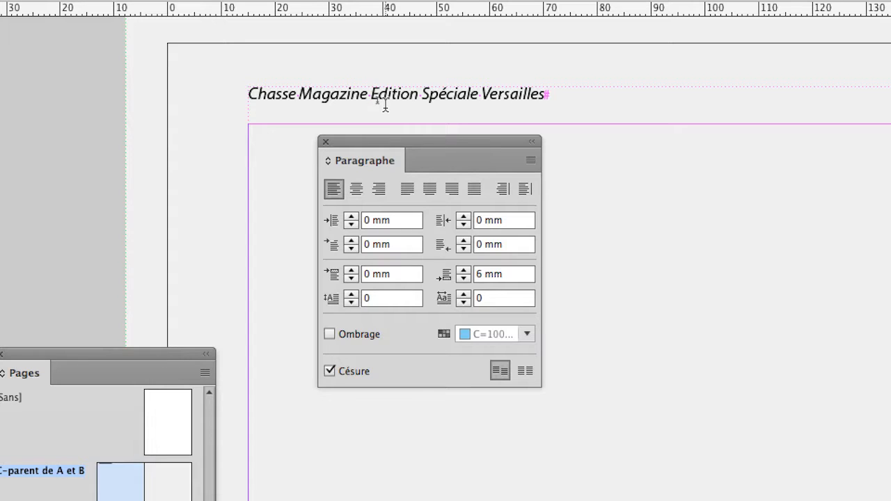
key(shift+Tab)
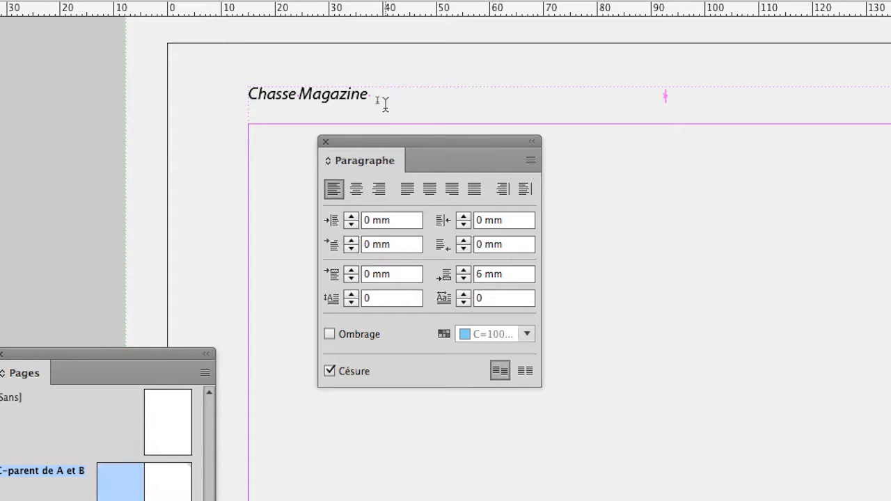
key(ctrl+z)
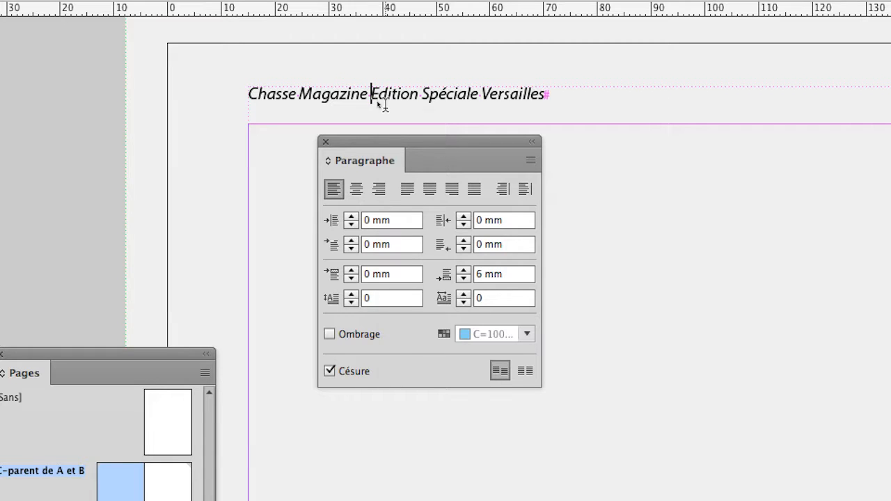
Insert a right indent tab between "Chasse Magazine" and "Edition Spéciale Versailles" in the header line.
right_click(378, 103)
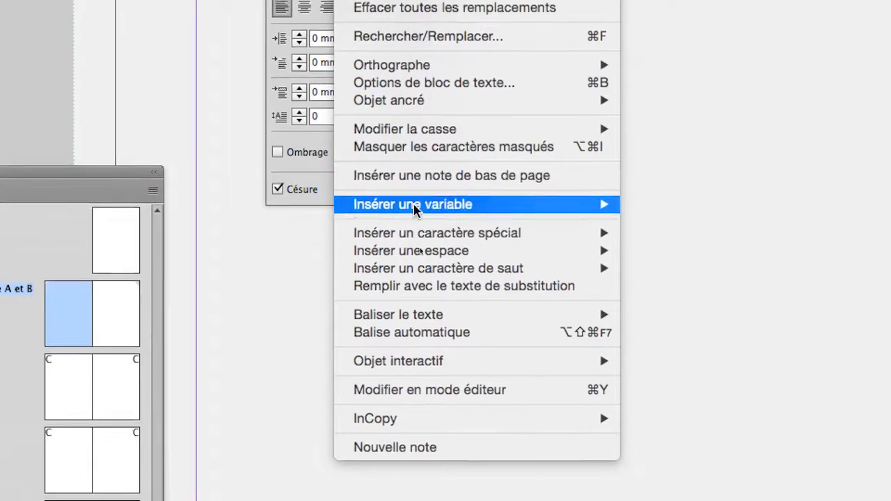
mouse_move(426, 237)
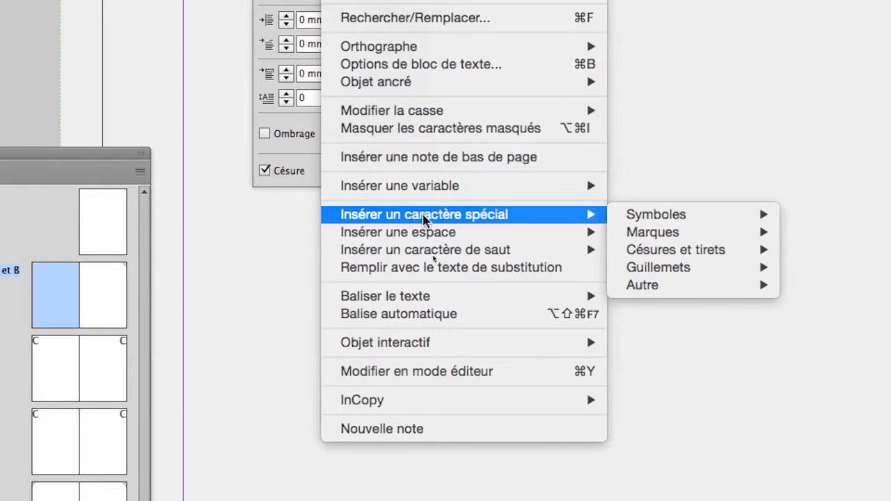
mouse_move(684, 289)
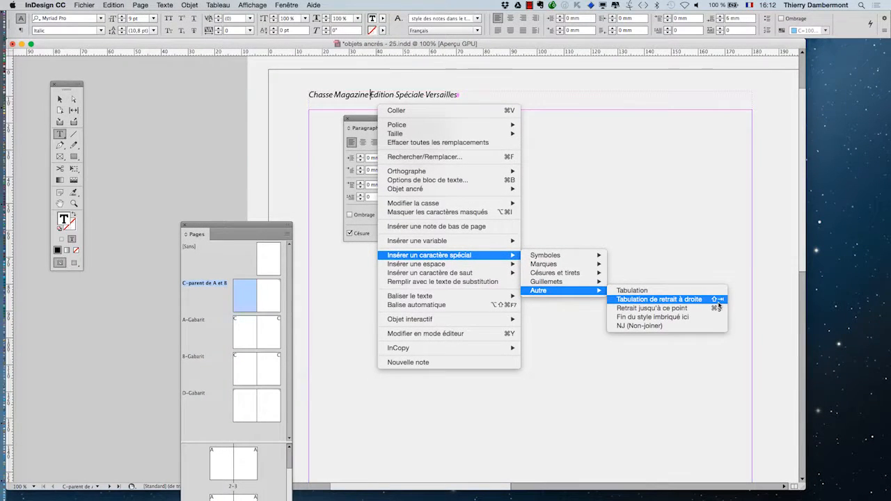
click(718, 301)
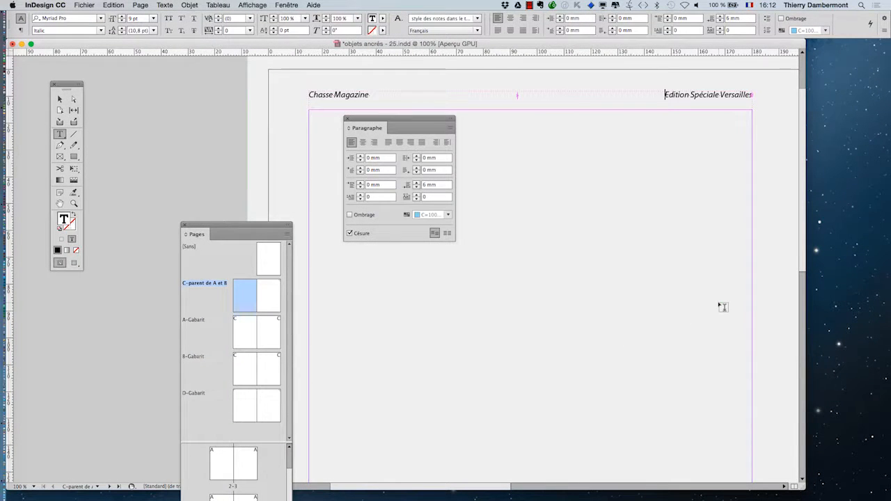
scroll(517, 101, up, 2)
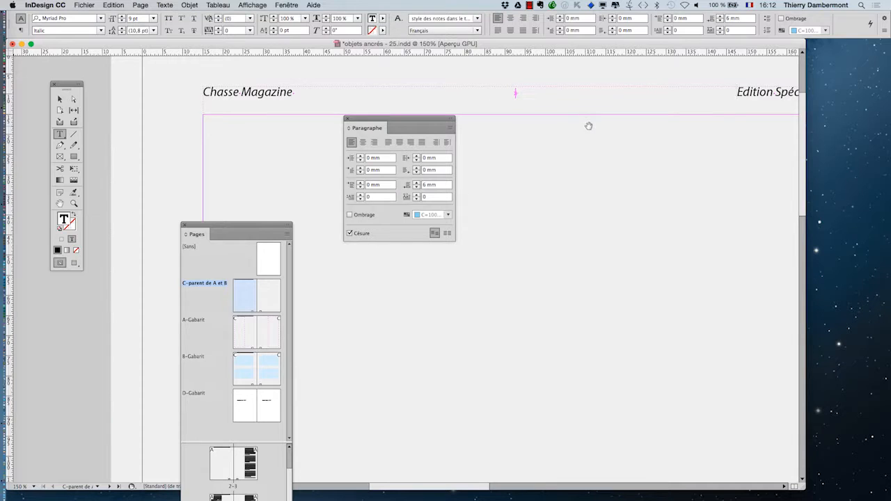
scroll(589, 126, down, 1)
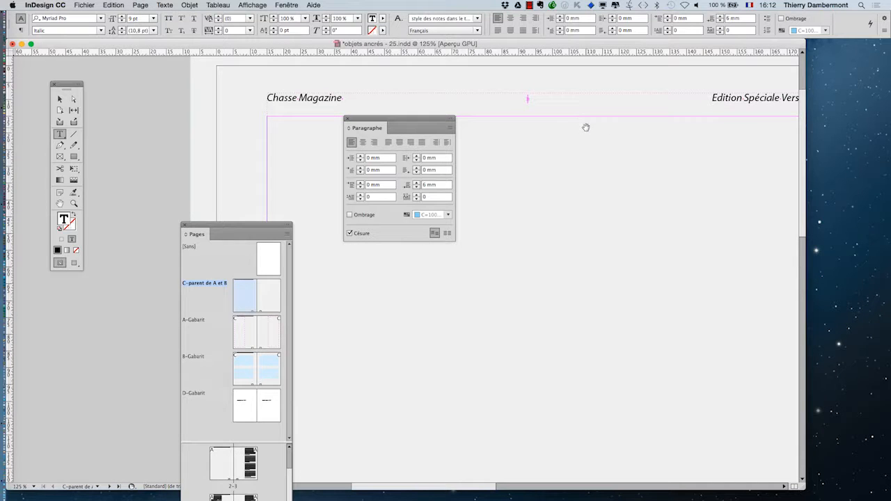
drag(525, 85, 448, 88)
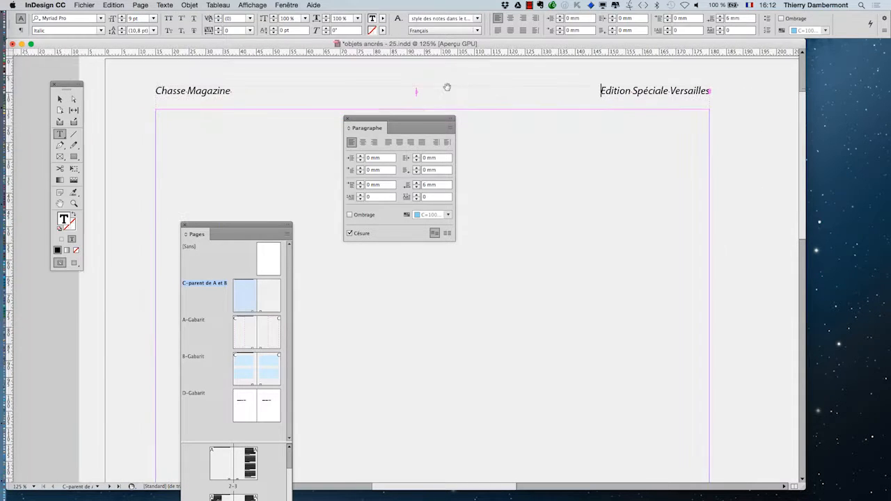
drag(385, 120, 463, 174)
Save the document as a new copy named "objets ancrés - 26.indd".
click(84, 5)
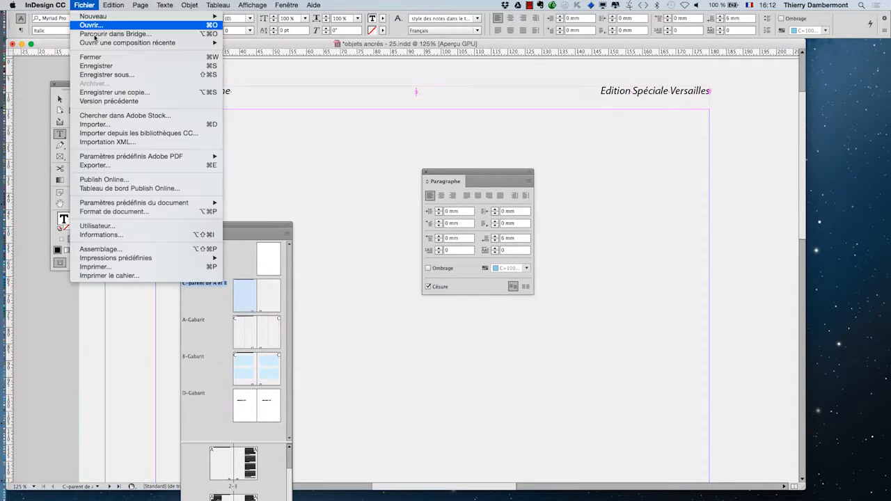
click(115, 76)
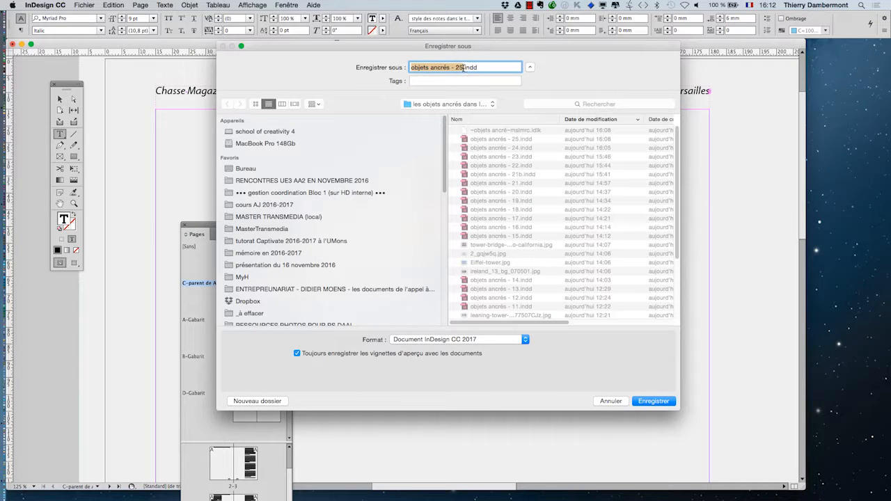
key(Right)
key(BackSpace)
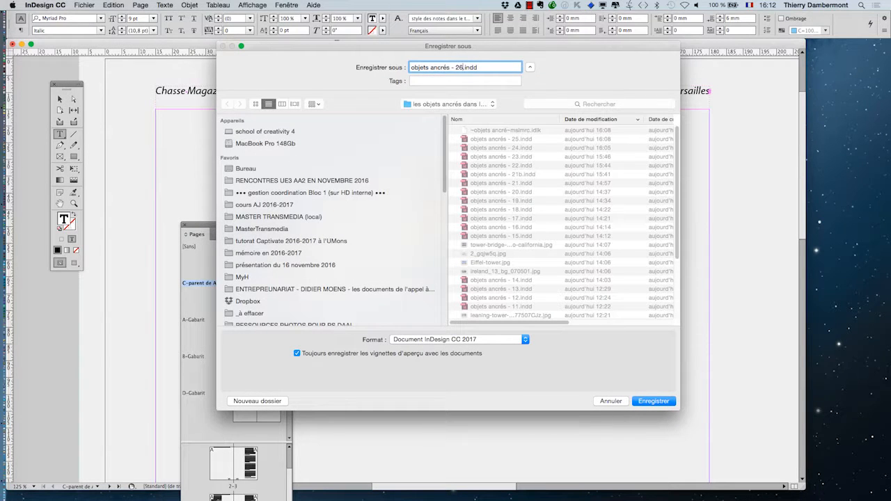
text(6)
click(655, 403)
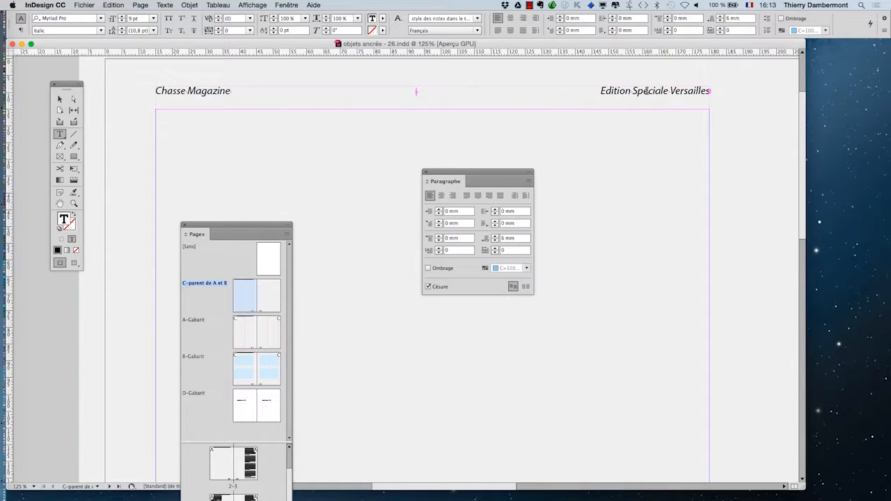
Try replacing the initial of "Edition" with "é" converted to capitals, and restore the plain "E".
scroll(627, 93, up, 3)
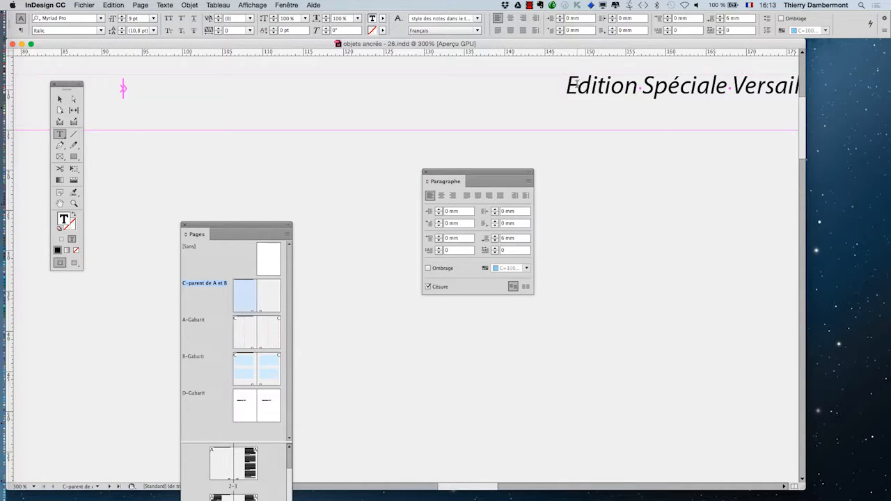
drag(568, 85, 589, 137)
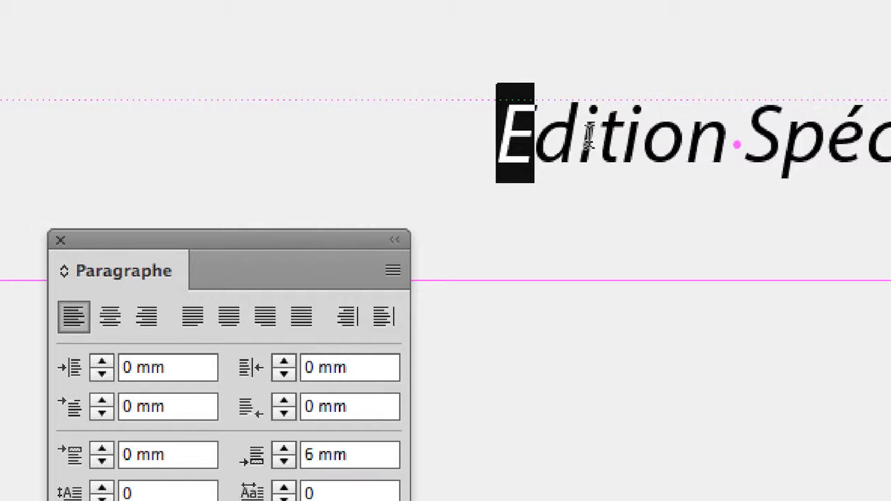
text(é)
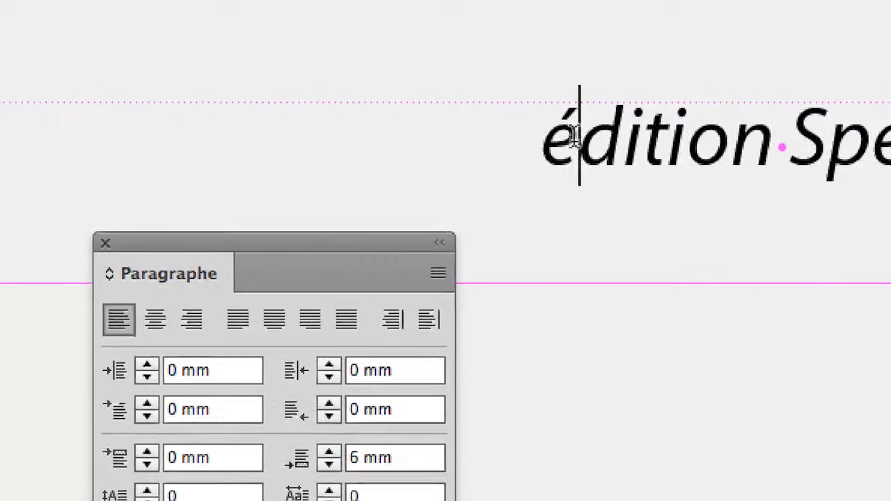
drag(533, 148, 507, 154)
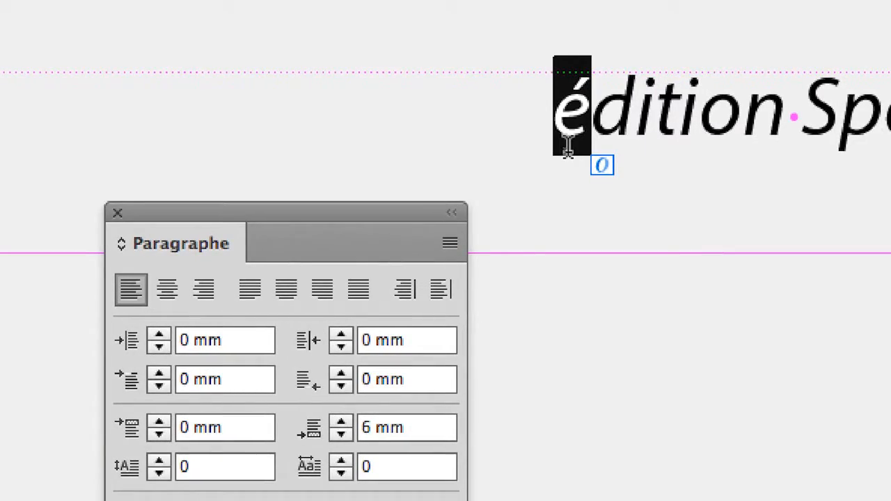
right_click(568, 147)
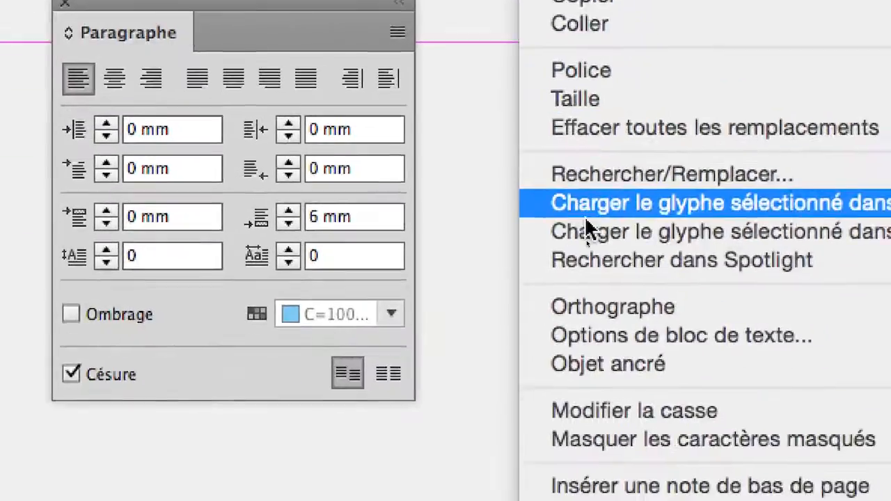
mouse_move(881, 412)
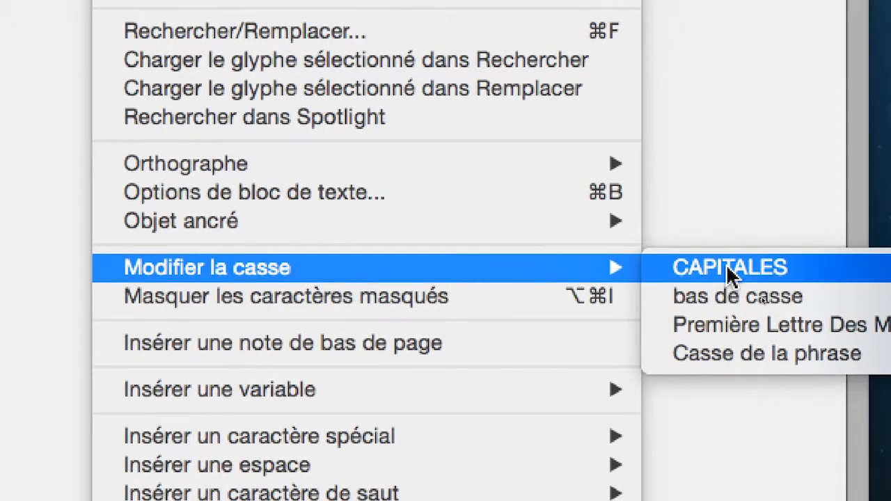
click(730, 273)
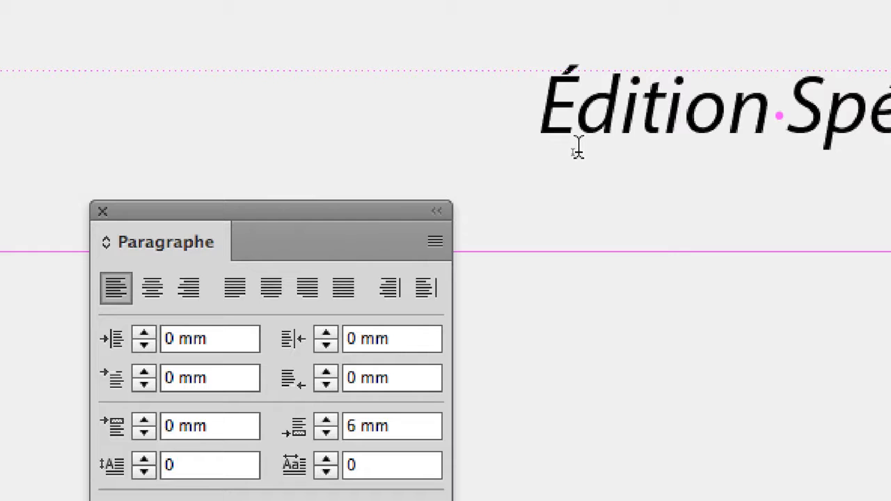
drag(575, 114, 548, 106)
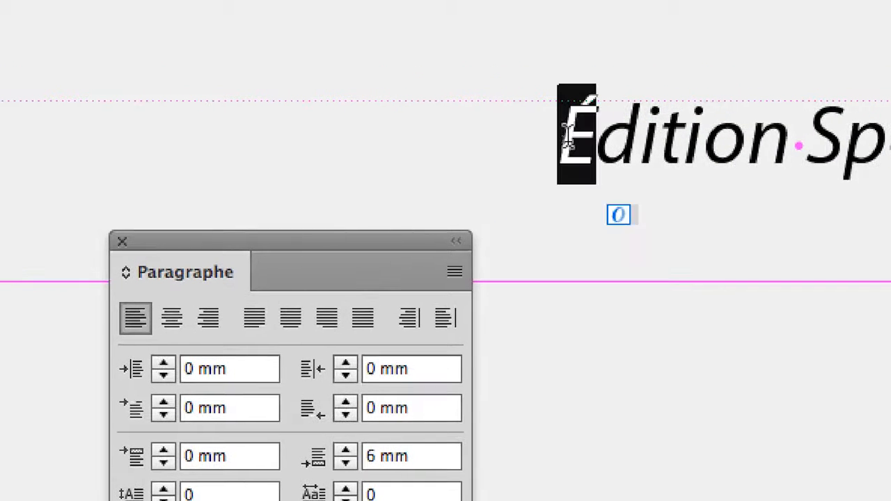
text(E)
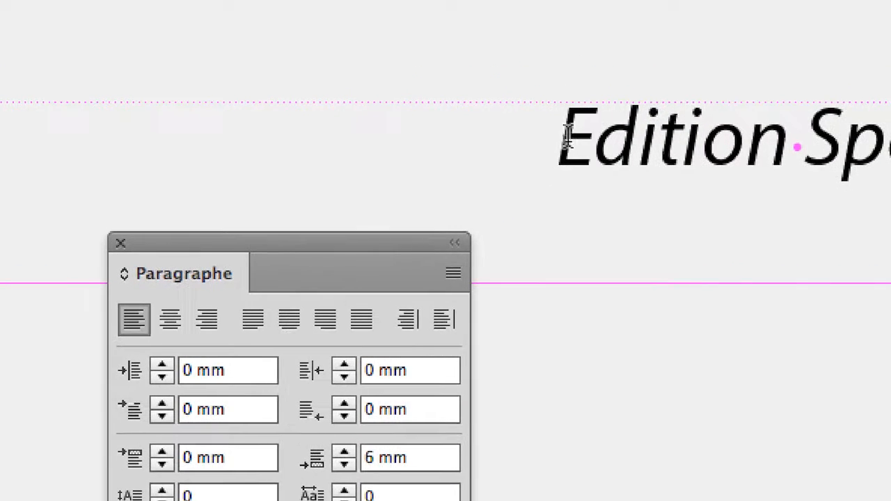
Run the spelling check on the word "Edition" in the header and replace it with the suggestion "Édition".
drag(568, 133, 786, 139)
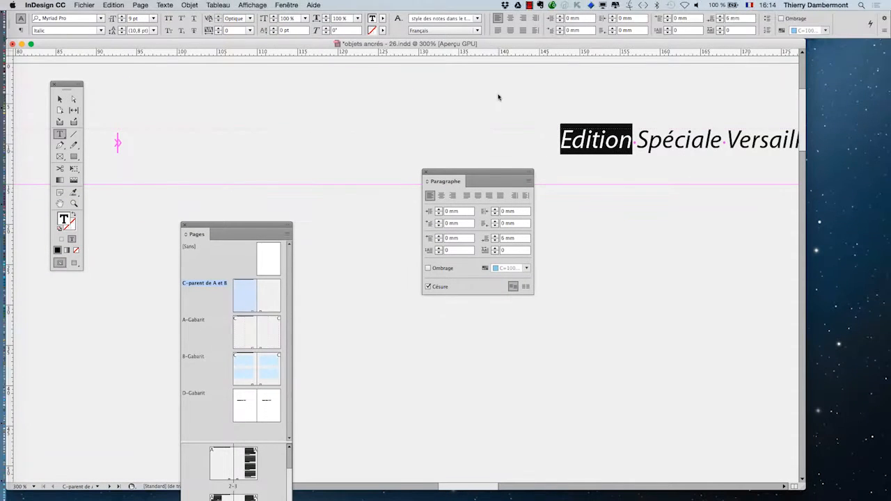
click(112, 5)
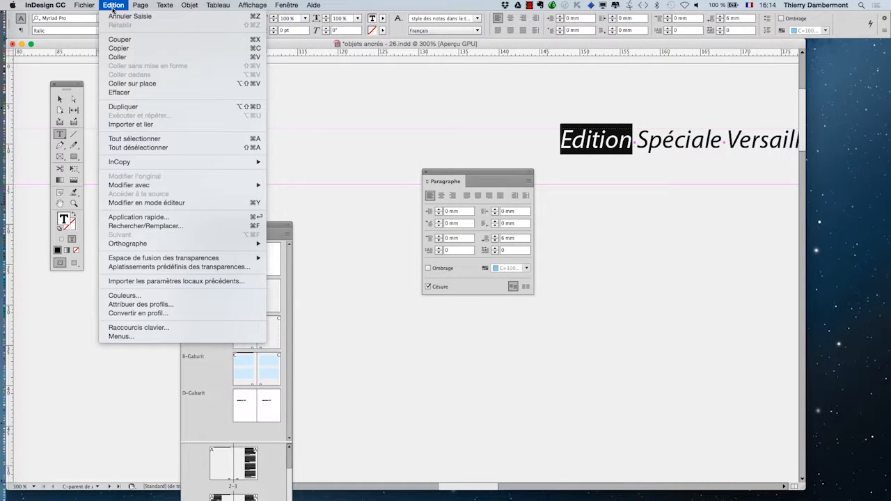
click(113, 7)
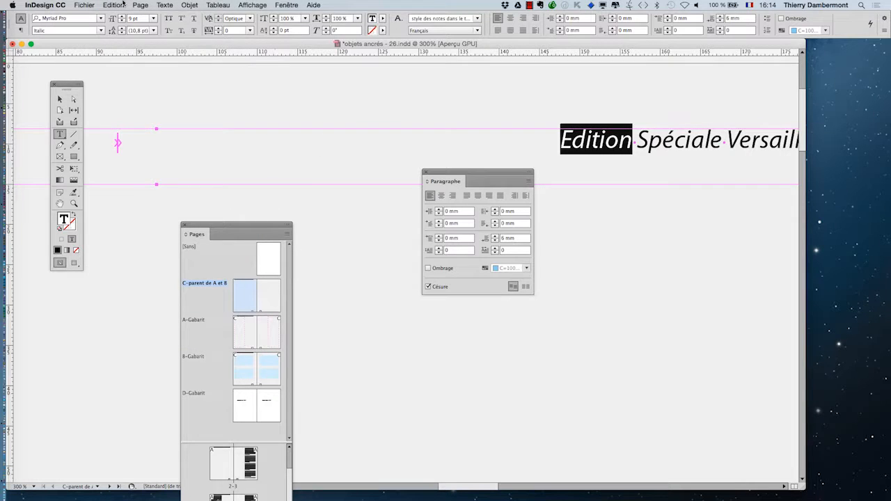
click(122, 5)
mouse_move(250, 243)
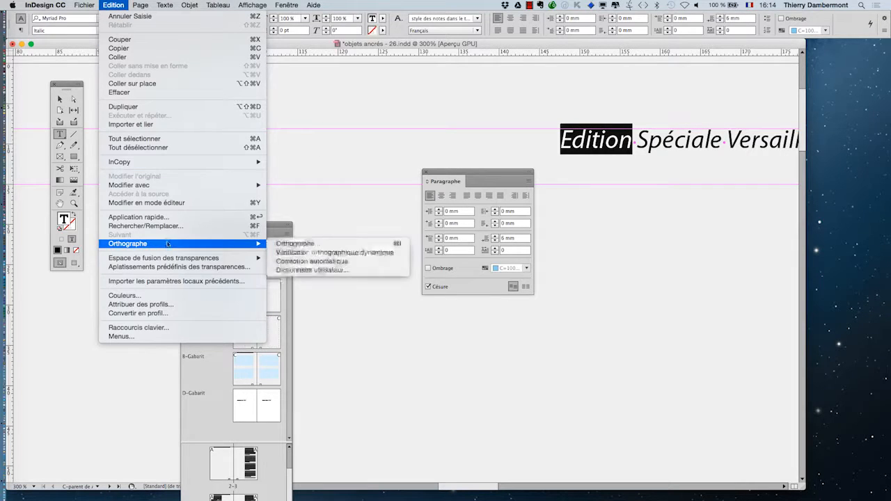
click(292, 243)
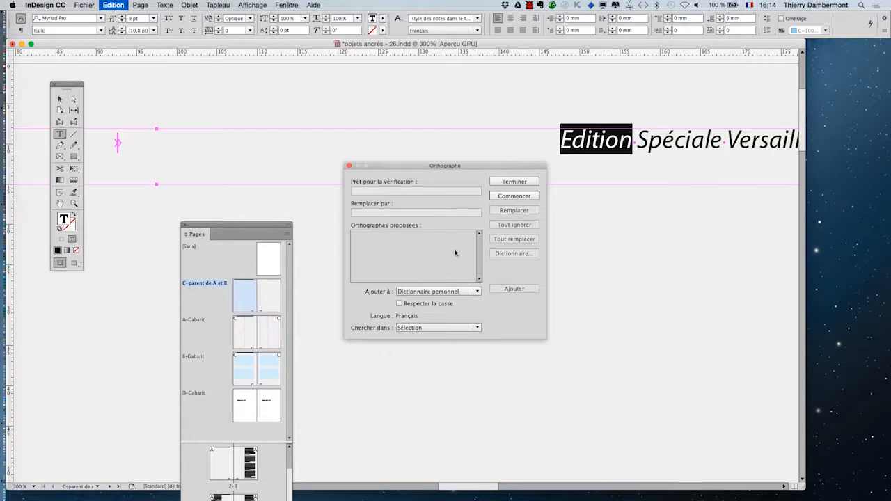
key(Return)
drag(417, 167, 344, 78)
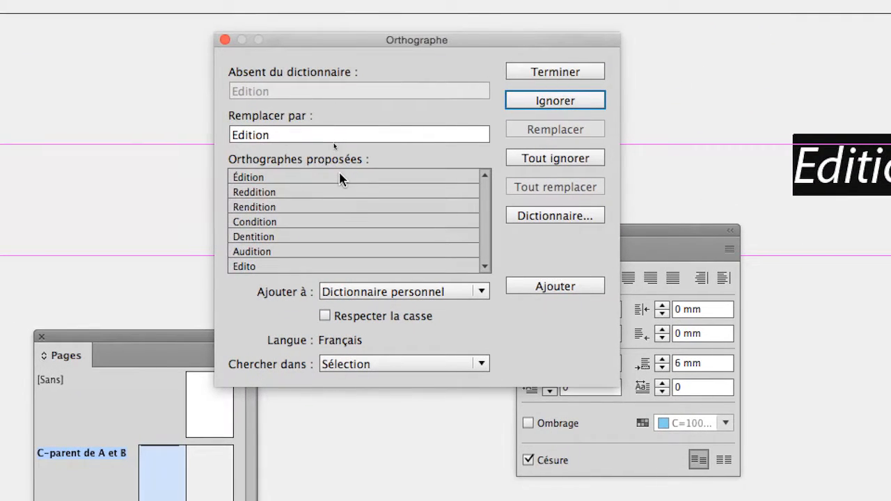
click(340, 178)
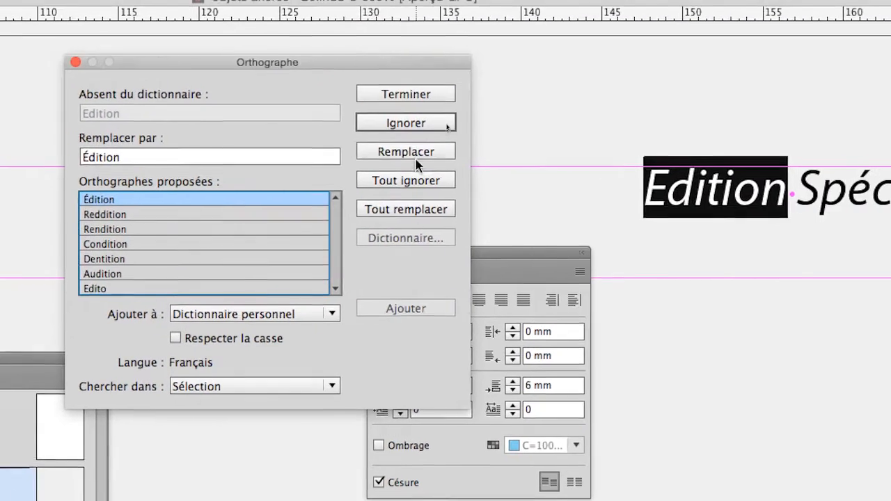
click(418, 162)
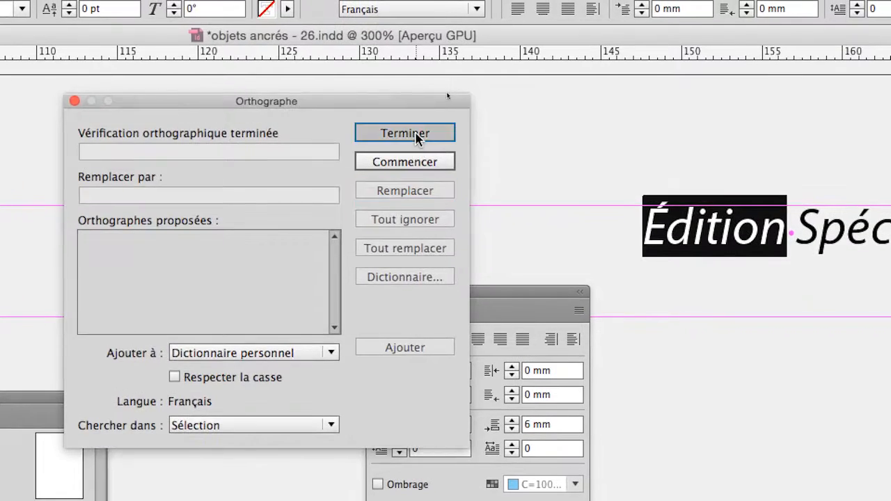
click(416, 135)
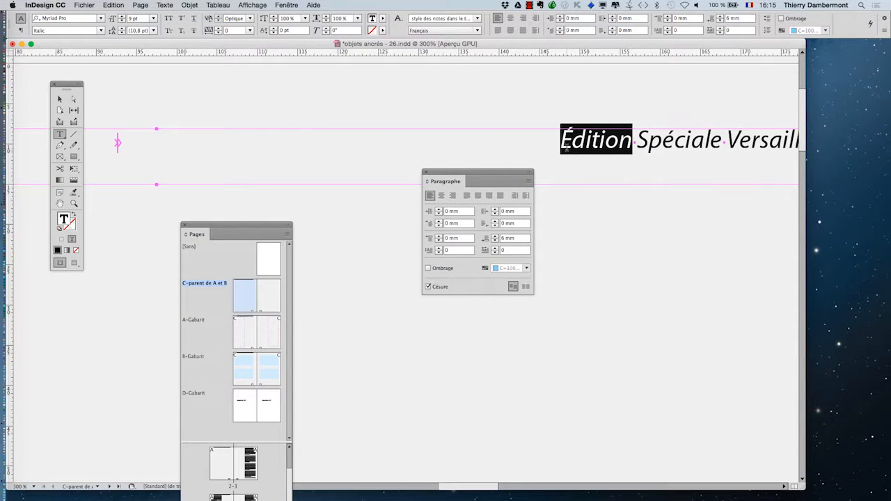
Review the keyboard input sources and retype the initial of "Édition" directly as an accented capital "É".
click(619, 144)
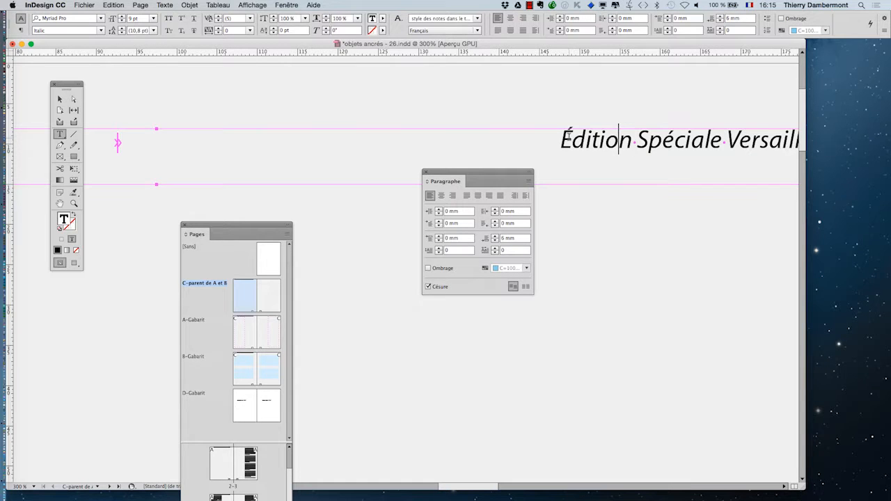
click(750, 5)
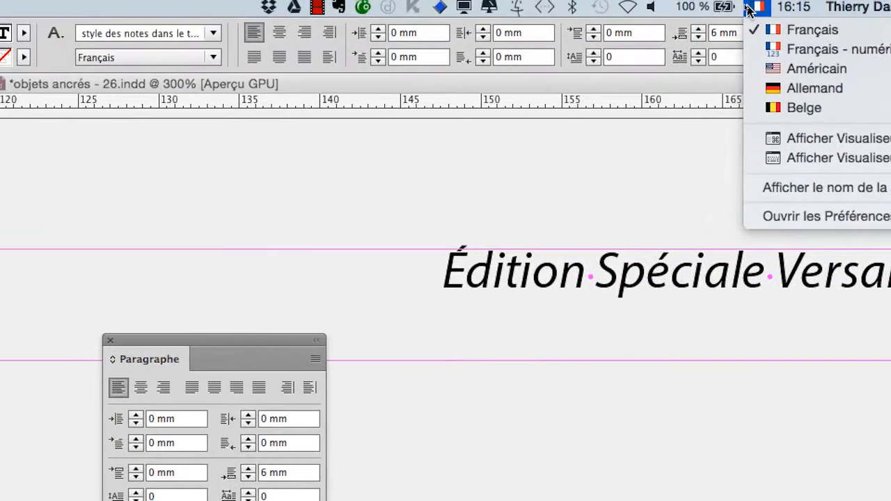
click(771, 16)
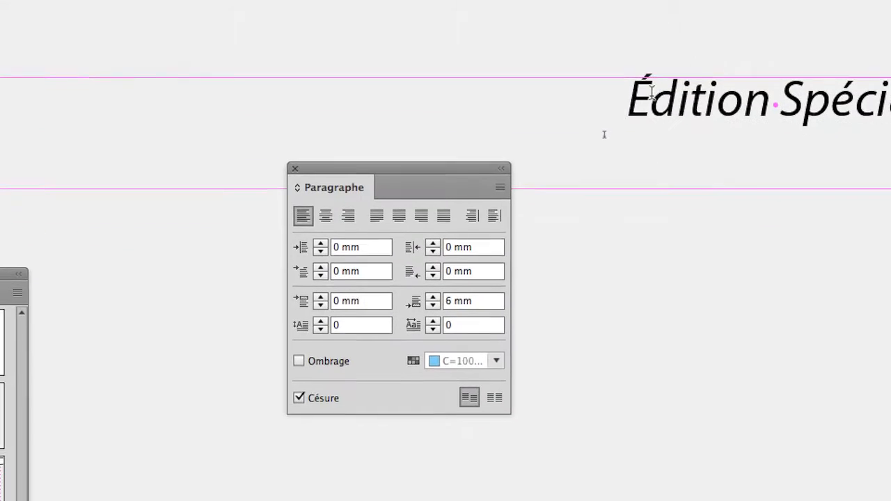
drag(651, 91, 629, 93)
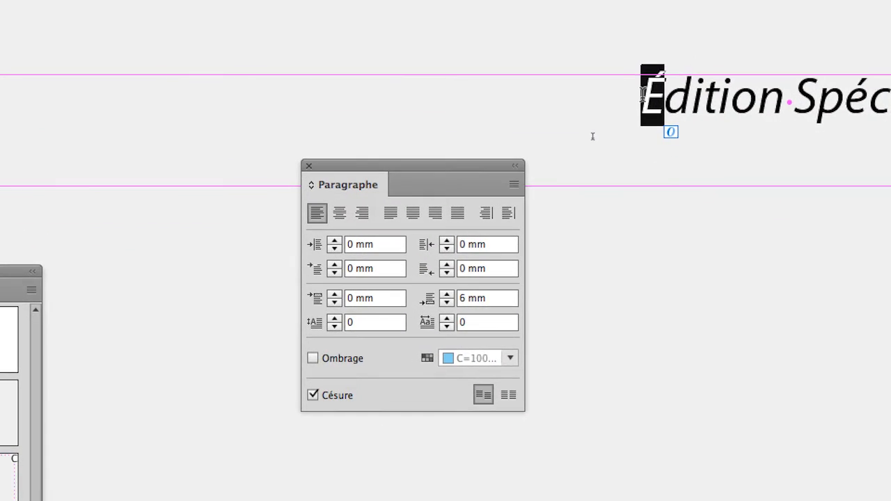
text(É)
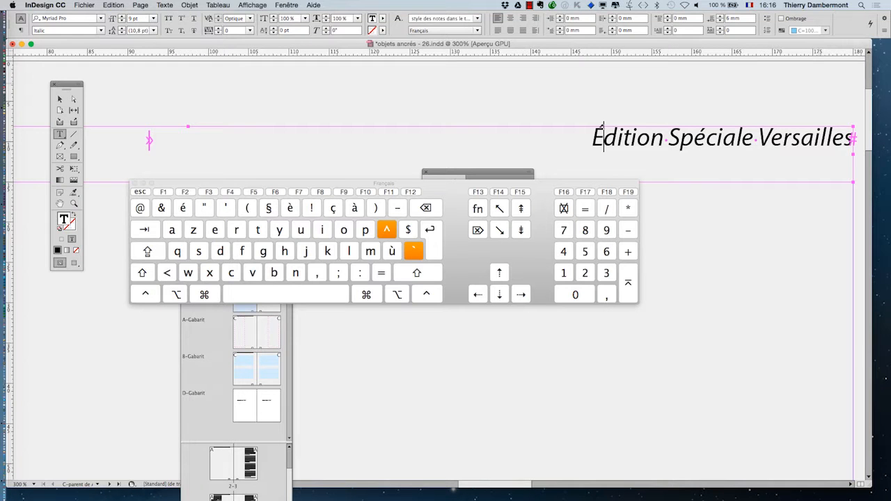
click(147, 252)
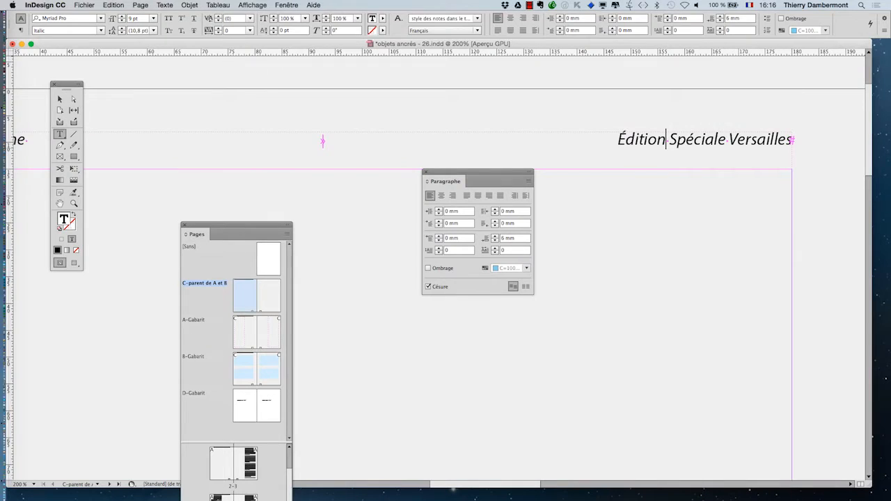
key(super+minus)
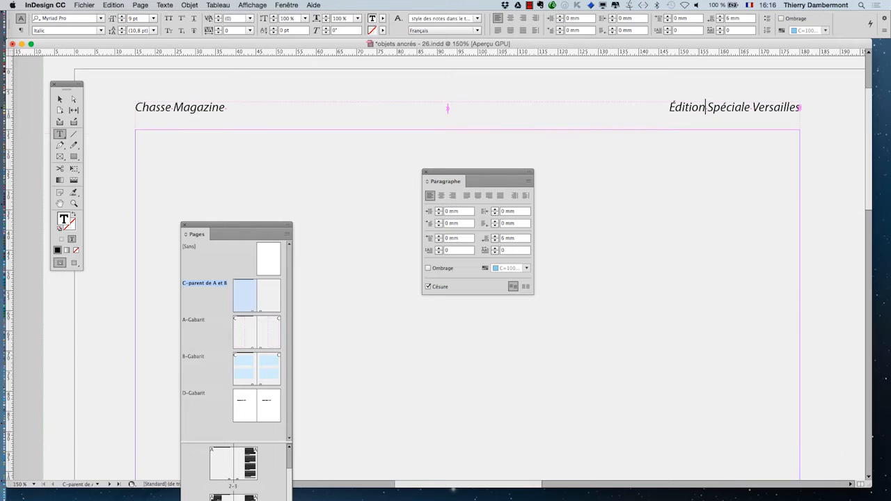